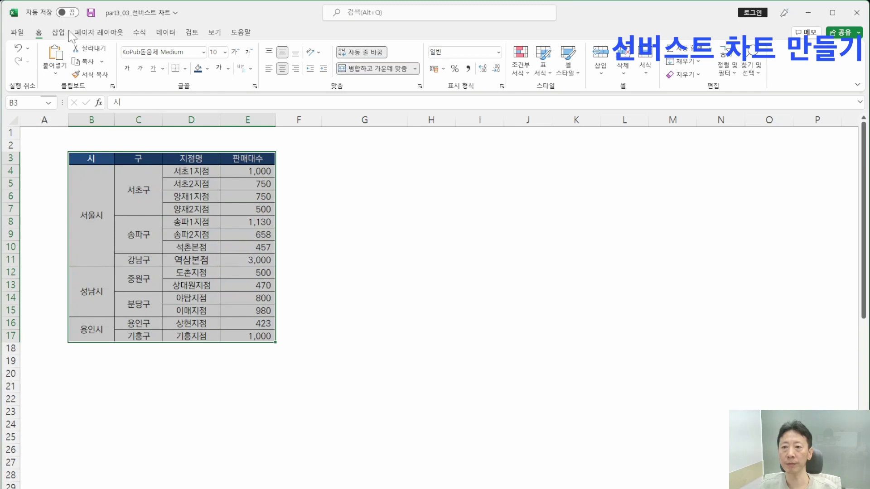
- Insert a sunburst chart (선버스트) from the selected sales table and delete its chart title
click(456, 86)
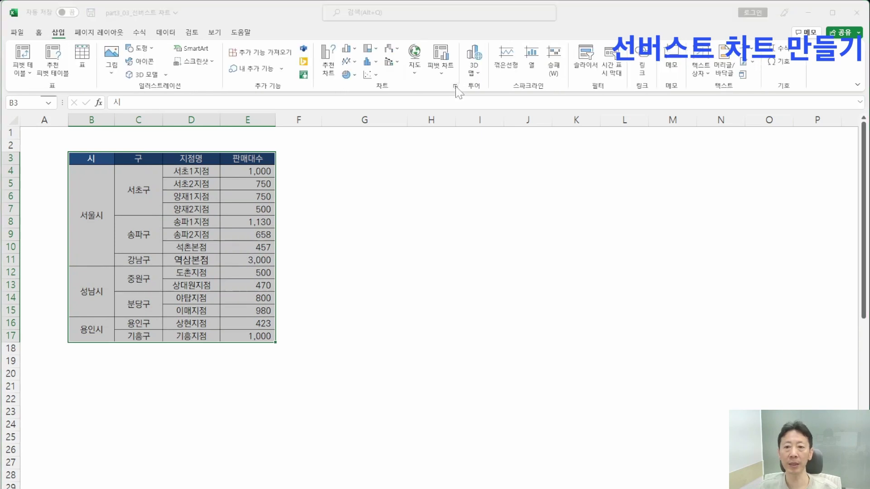
click(336, 144)
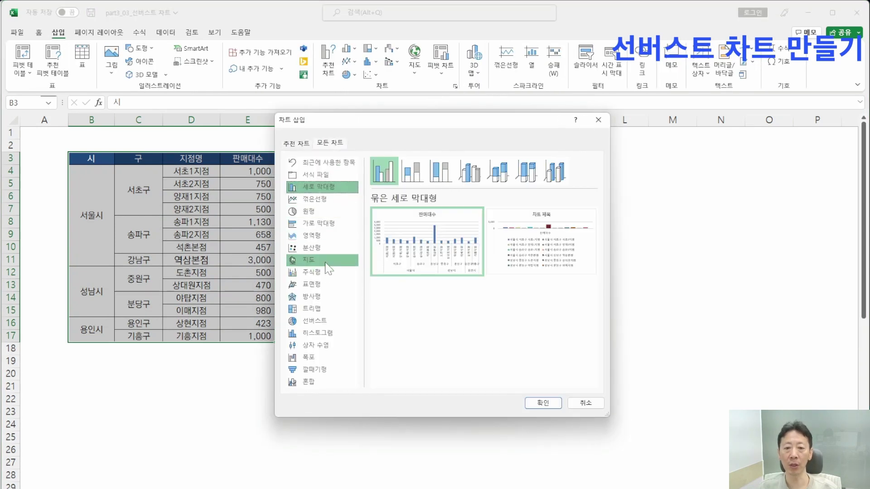
click(313, 322)
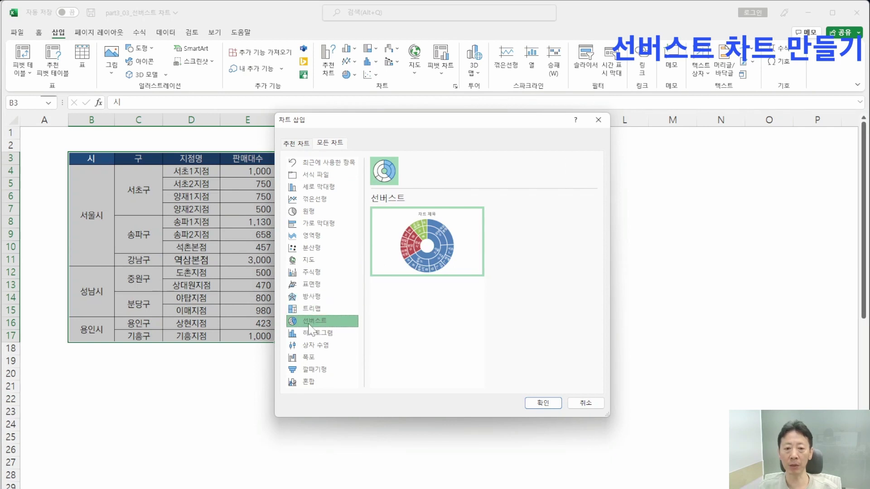
mouse_move(404, 254)
click(542, 403)
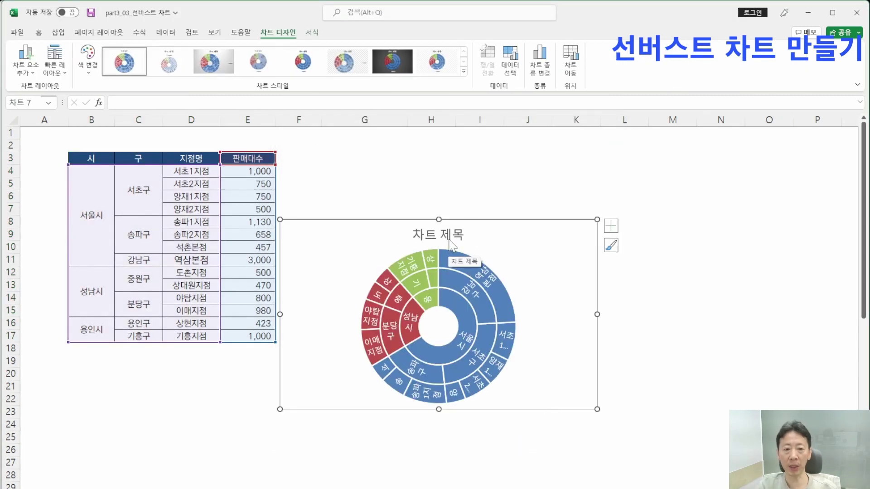
click(450, 239)
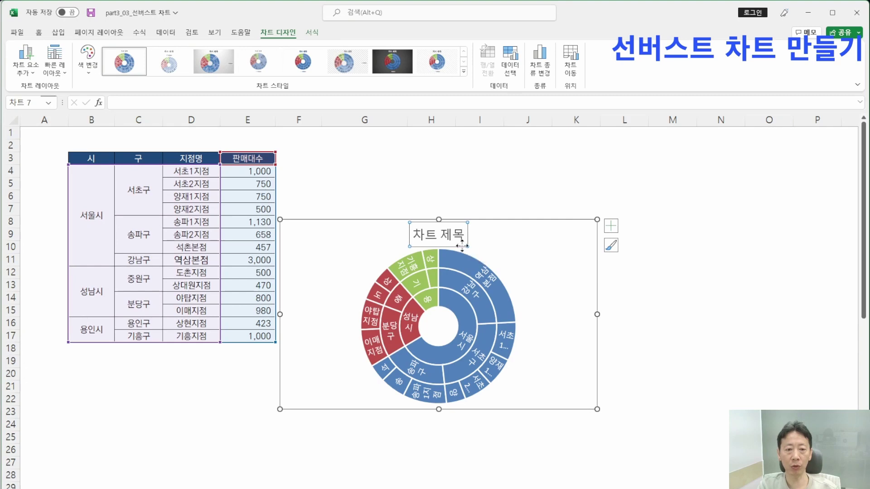
key(Delete)
- Move the chart up beside the table, level with row 3, and enlarge it down to about row 23
click(537, 237)
drag(534, 223, 531, 156)
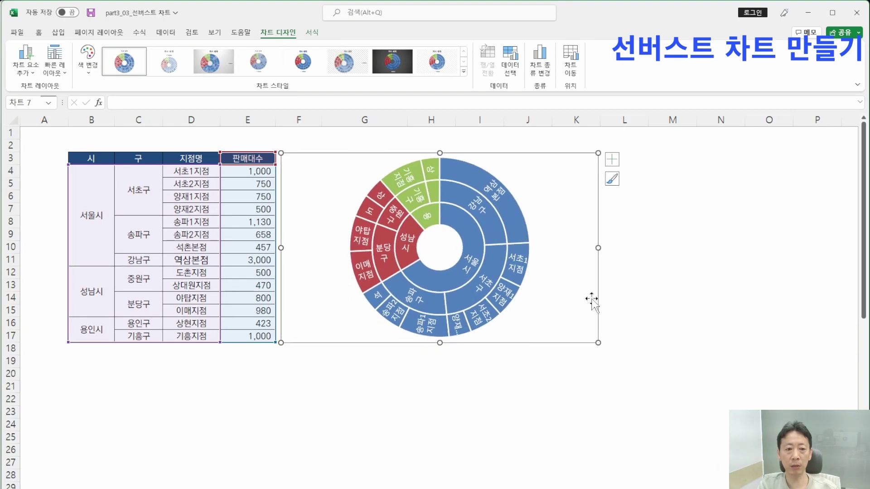
drag(598, 343, 605, 412)
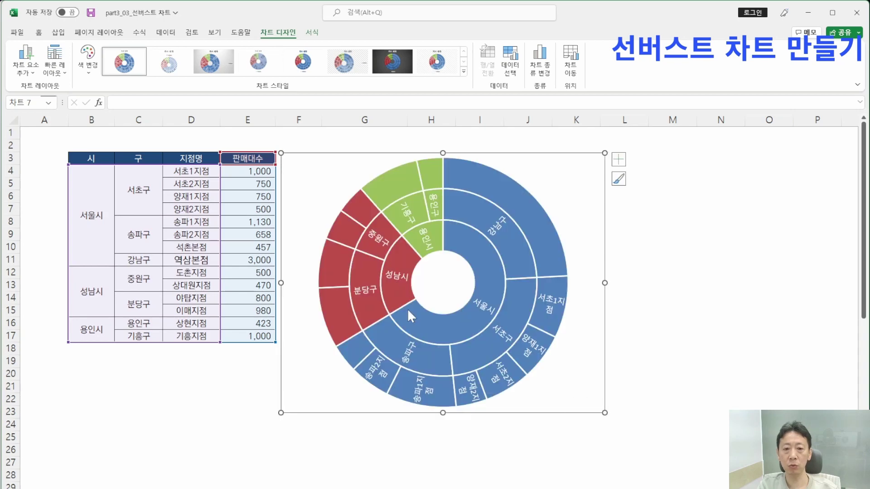
- Set the font size of the whole sunburst chart to 7
click(39, 32)
click(250, 52)
click(250, 52)
click(250, 52)
click(250, 51)
click(250, 51)
click(250, 51)
click(250, 51)
click(250, 52)
click(250, 52)
click(250, 52)
click(236, 52)
click(236, 52)
click(250, 52)
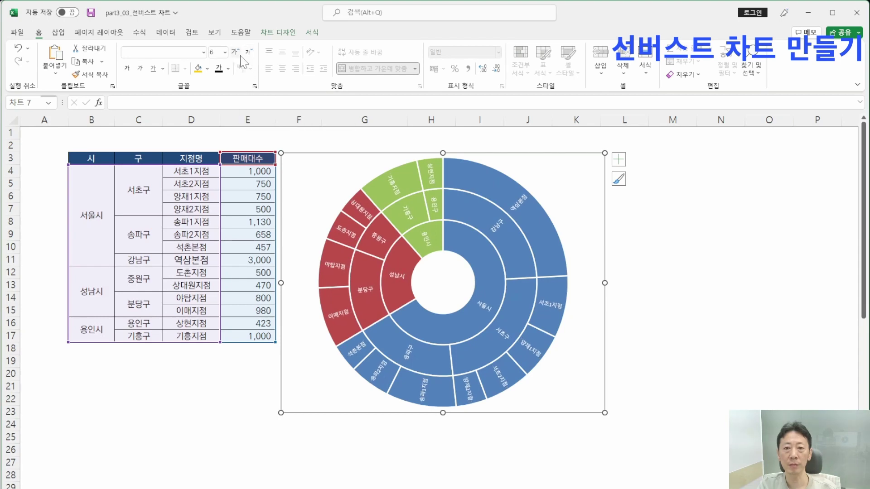
click(236, 52)
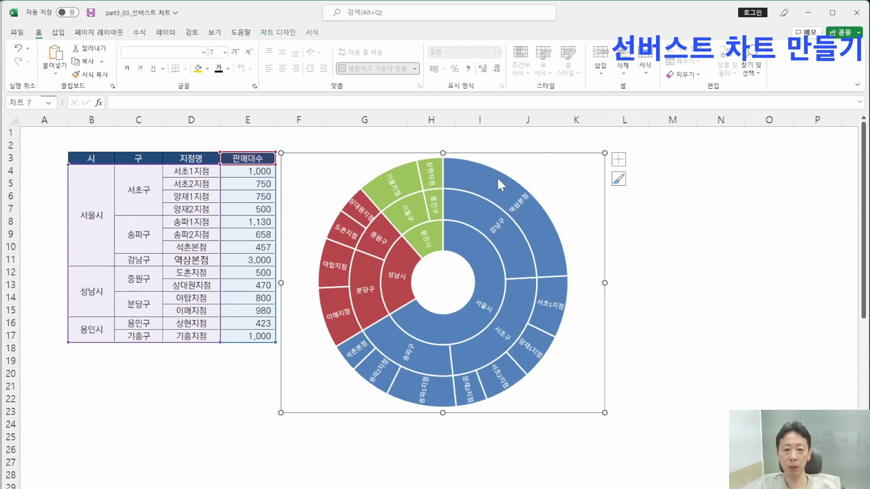
- Show the values (값) along with the category names in the sunburst chart's data labels
click(247, 367)
click(336, 316)
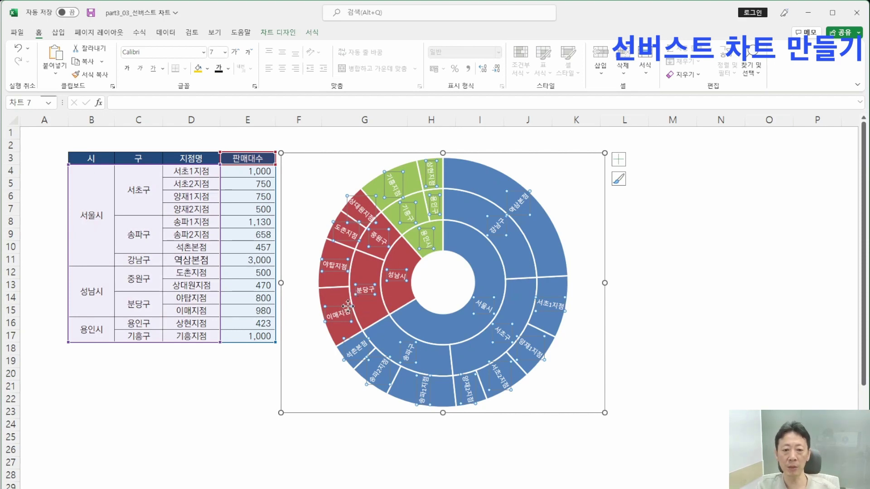
click(338, 303)
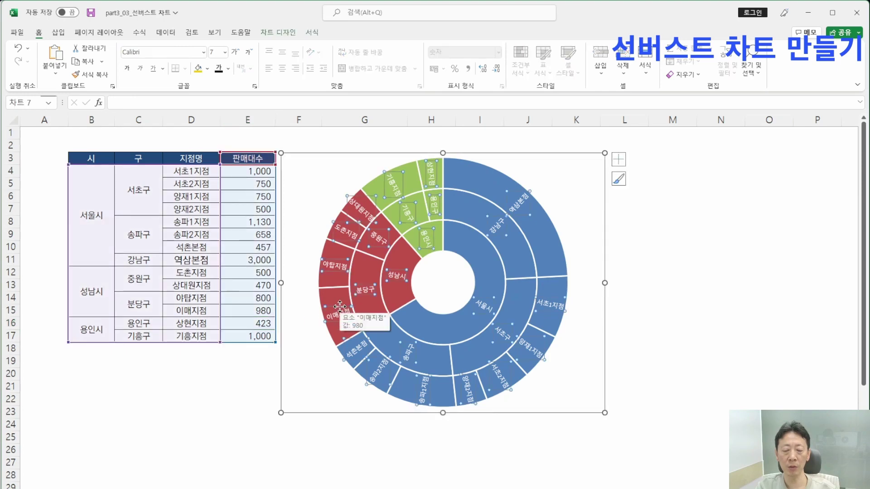
right_click(343, 312)
key(Escape)
click(336, 311)
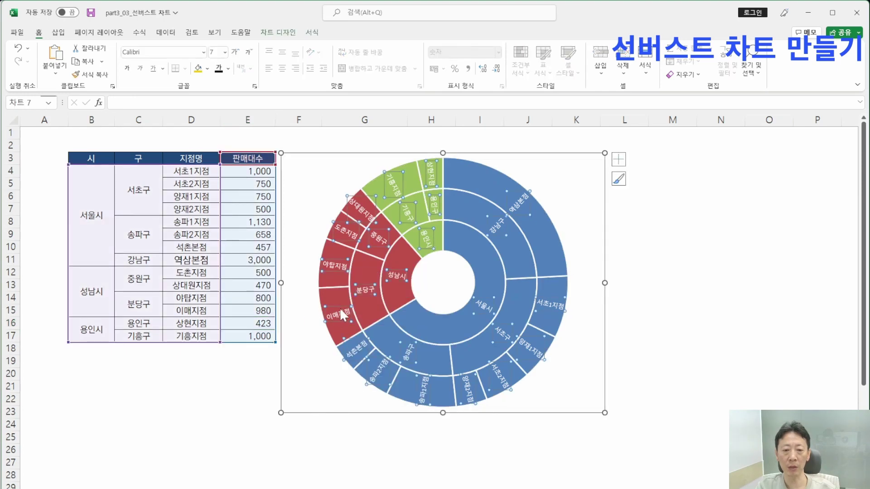
right_click(339, 308)
click(383, 434)
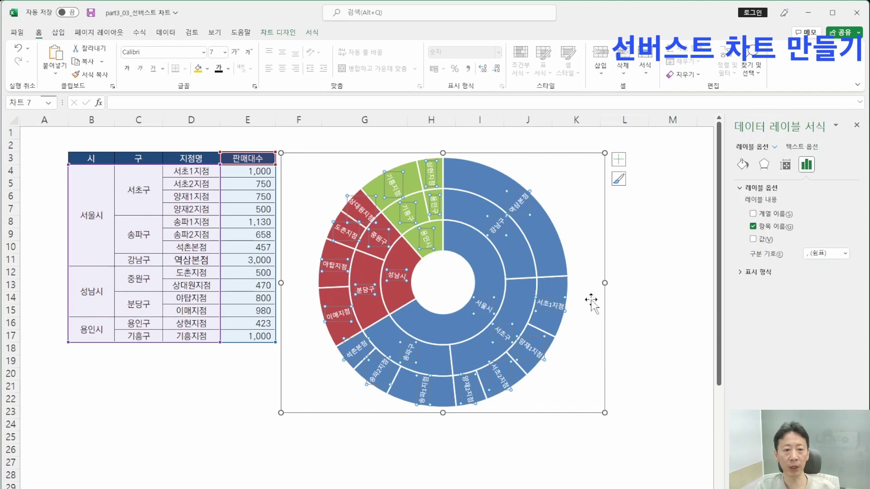
click(753, 239)
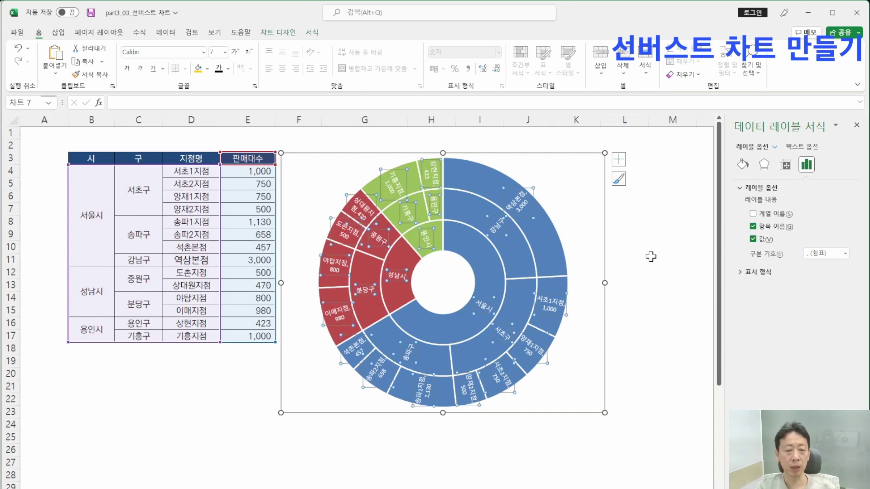
- Set the data label separator to a line break (줄 바꿈) and deselect the chart
mouse_move(527, 207)
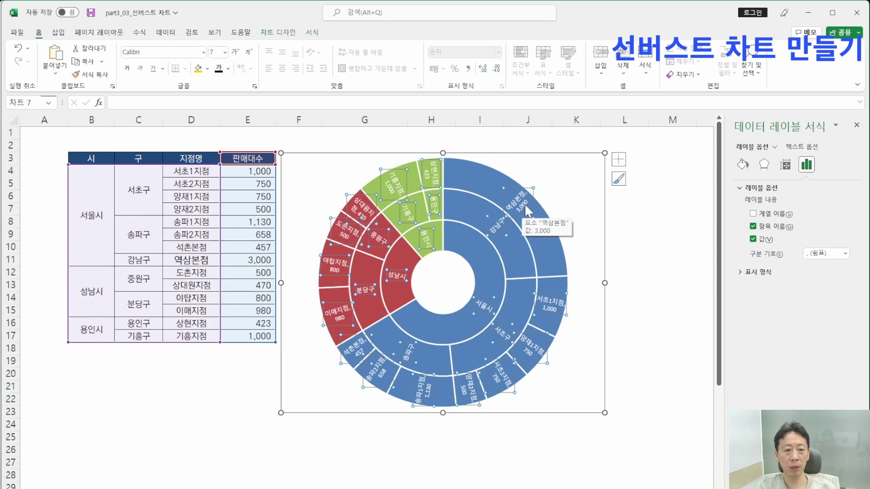
click(845, 254)
click(820, 294)
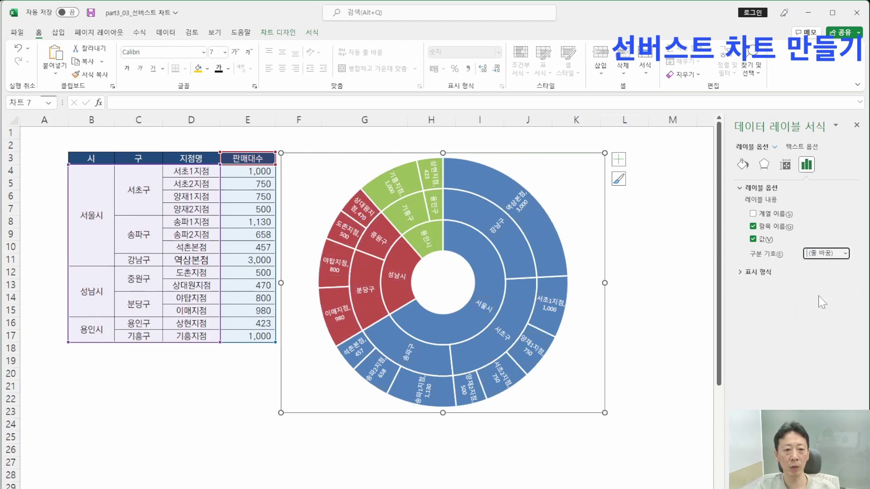
click(192, 297)
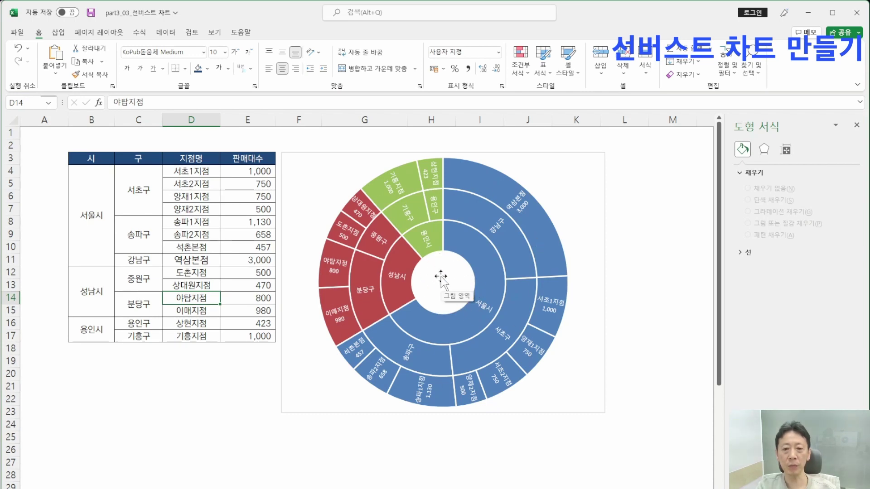
- Draw a circle about 2.6 cm wide that covers the hole in the centre of the sunburst chart
click(234, 248)
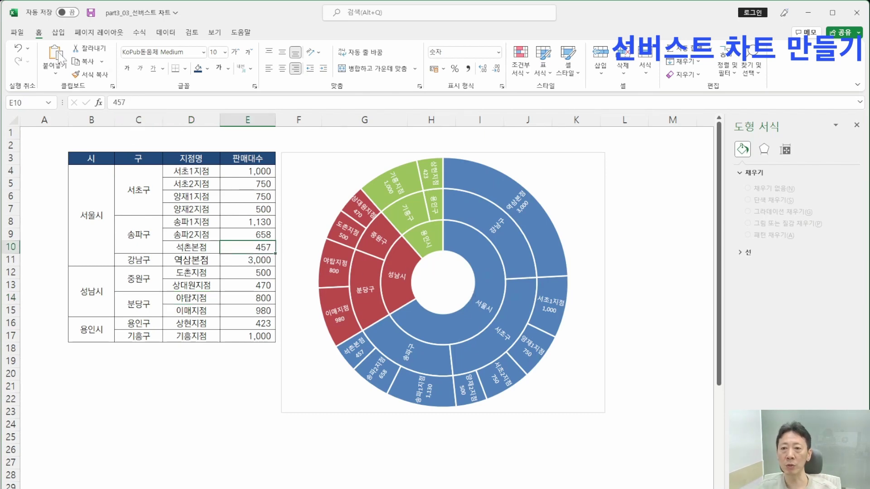
click(58, 33)
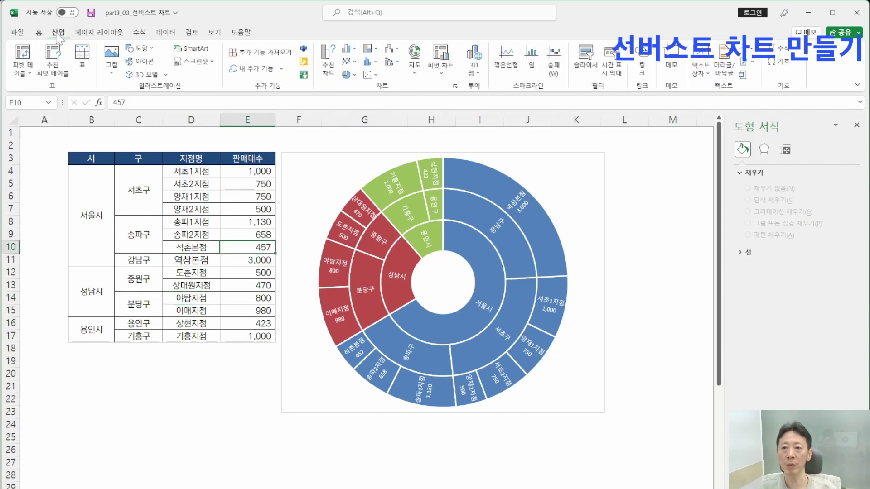
click(140, 48)
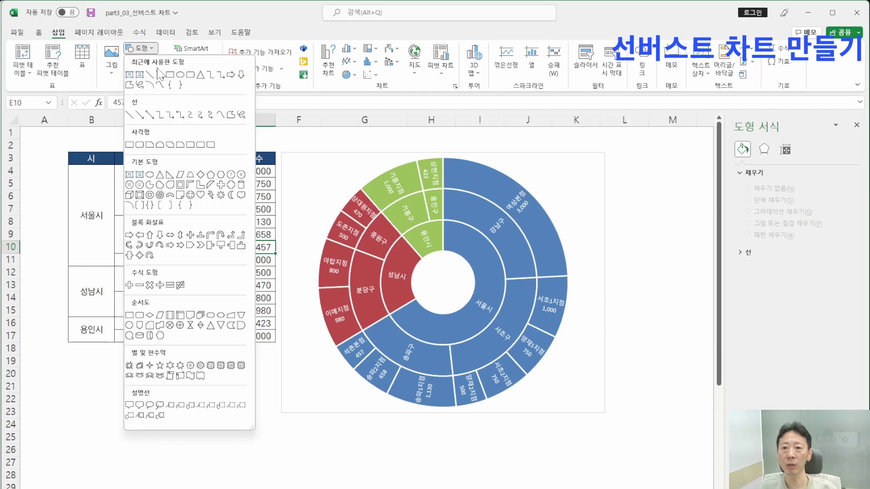
click(180, 75)
drag(421, 261, 475, 315)
drag(414, 253, 406, 246)
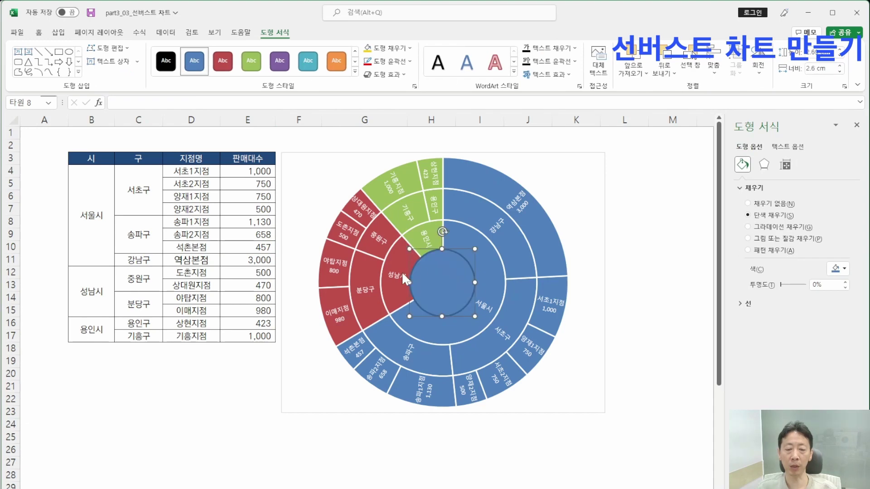
- Fill the centre circle with yellow and set its outline to the darkest grey shade in the theme's white column
click(367, 48)
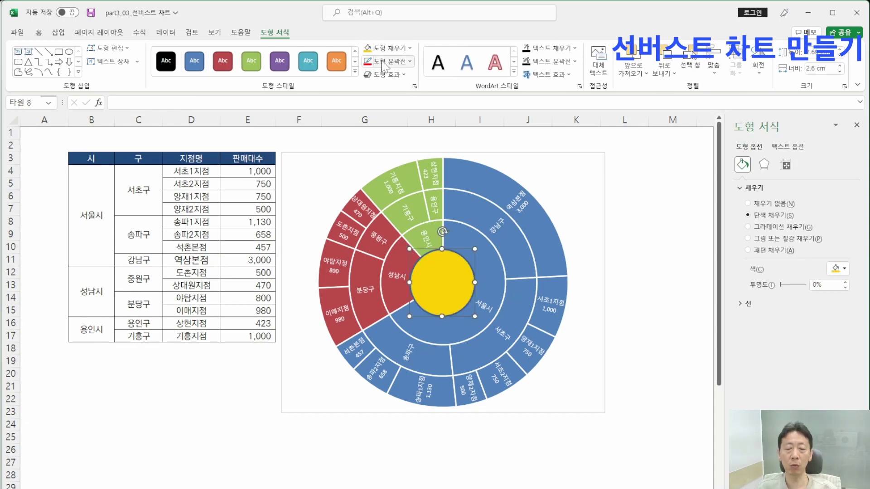
click(384, 63)
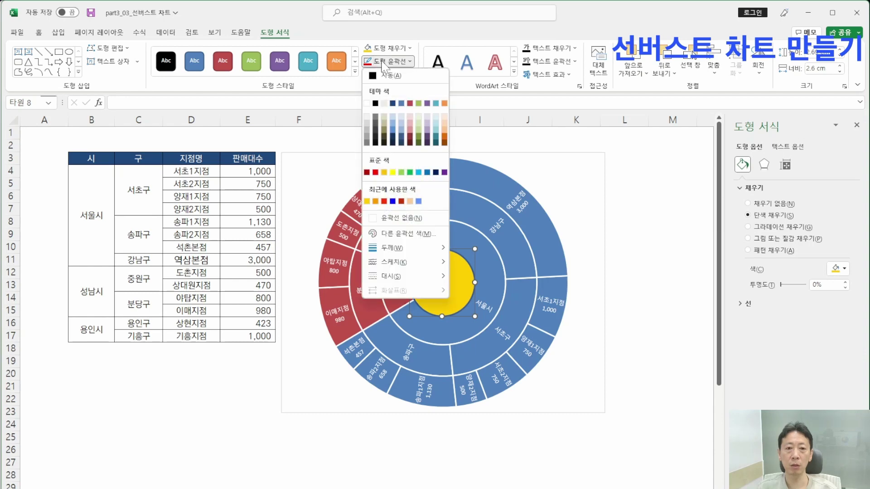
click(384, 201)
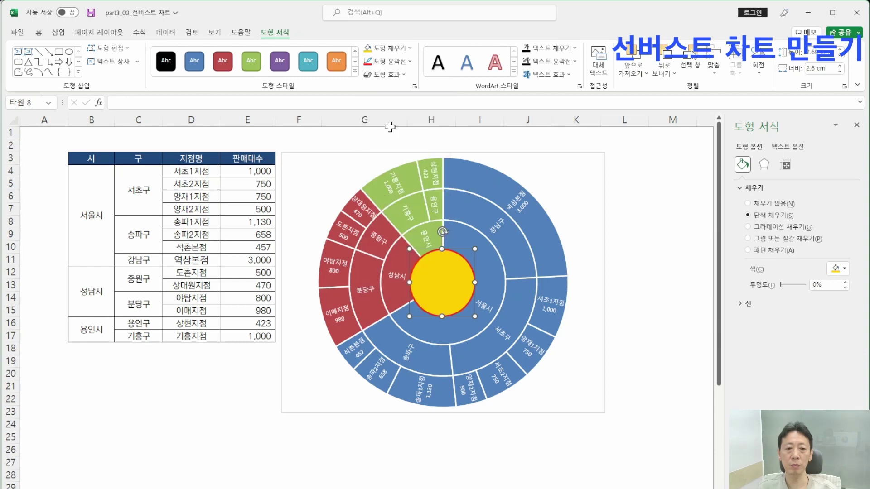
click(387, 61)
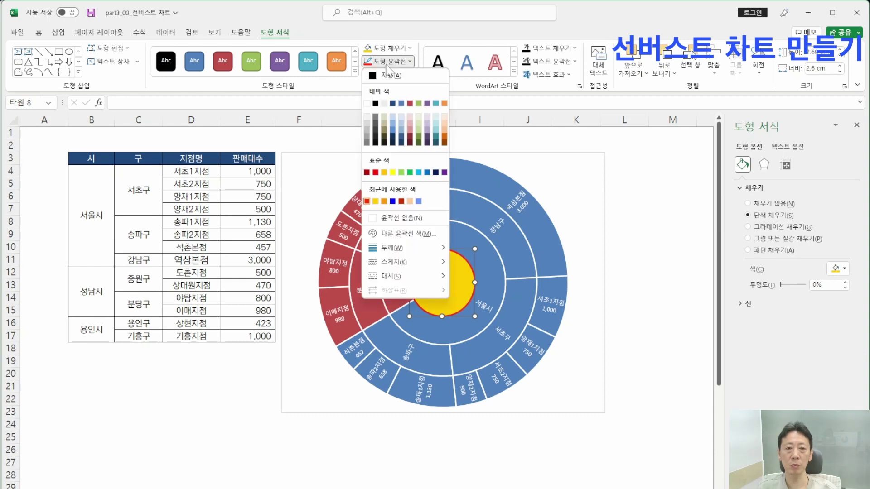
click(367, 143)
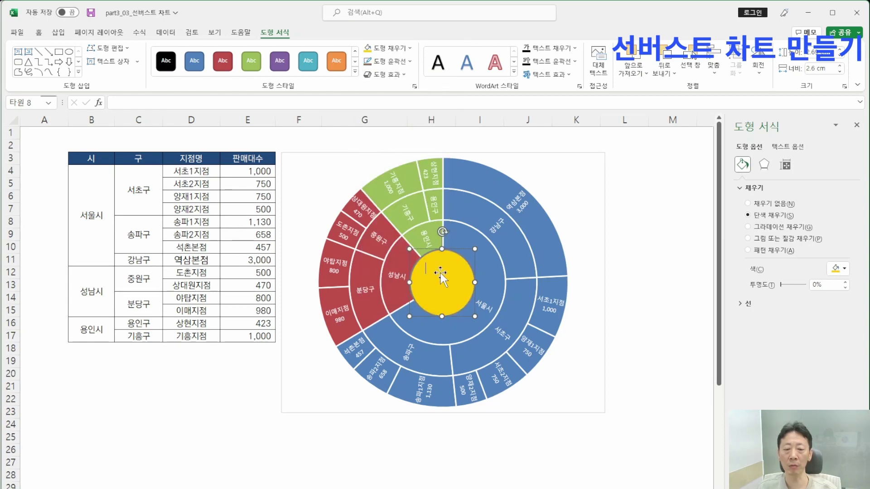
- Enter the caption 대리점 판매현황 in the centre circle, with a line break after 대리점
text(eo)
key(BackSpace)
key(BackSpace)
key(Hangul)
text(대리점)
key(Return)
text(판매현황)
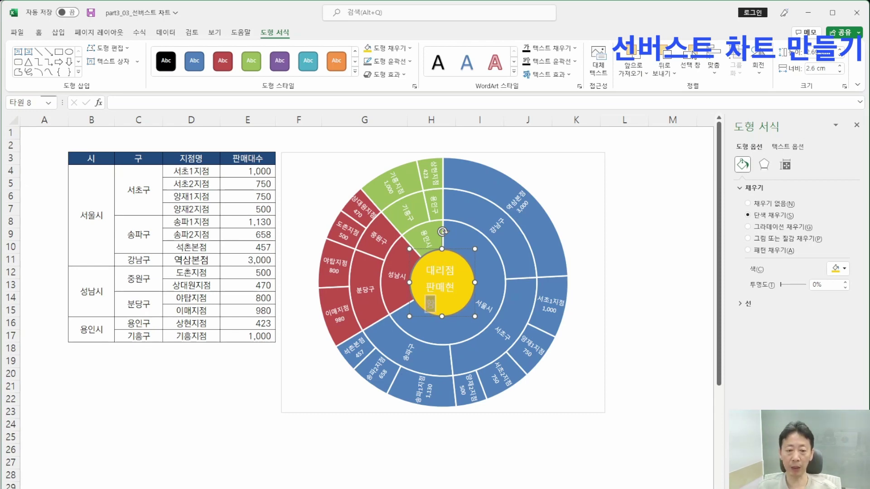
click(463, 271)
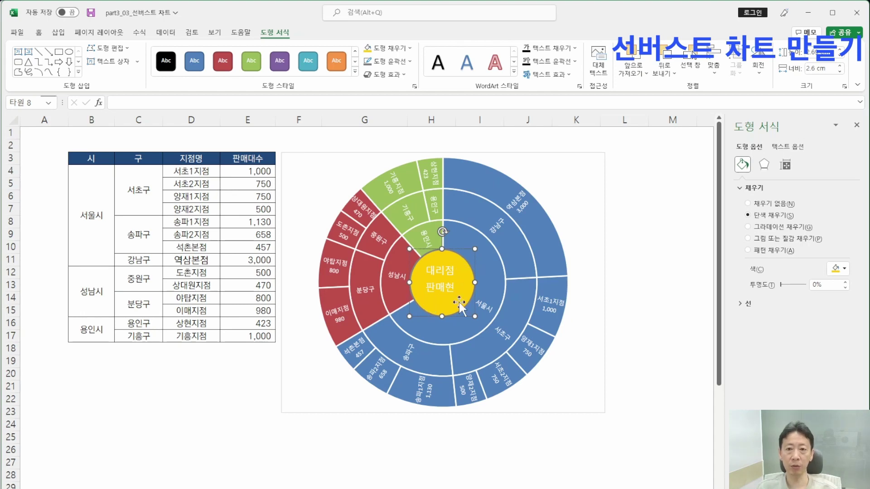
- Set the font colour of the centre circle's caption to black
click(59, 34)
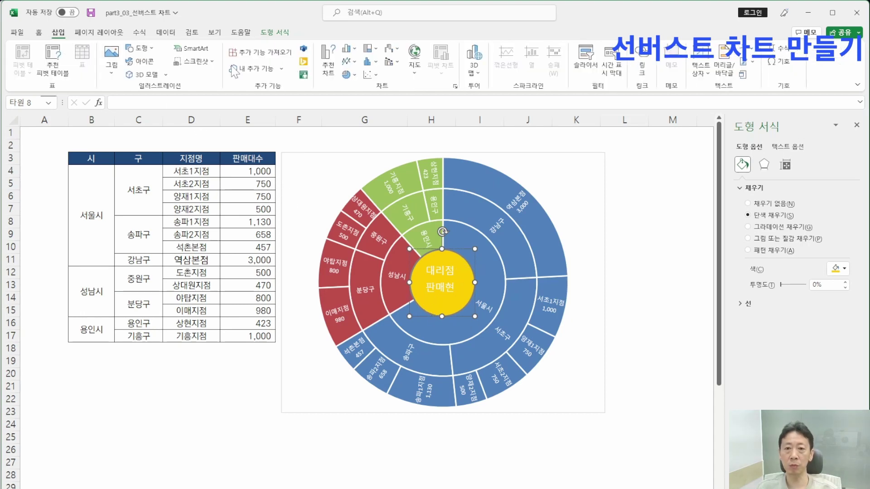
click(39, 32)
click(219, 68)
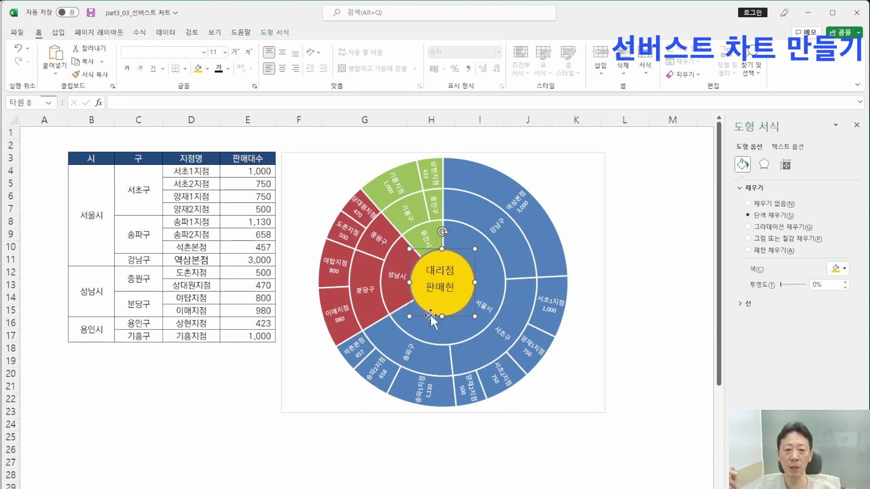
- Set the vertical alignment of the centre circle's text to 정가운데 (middle centred)
right_click(449, 260)
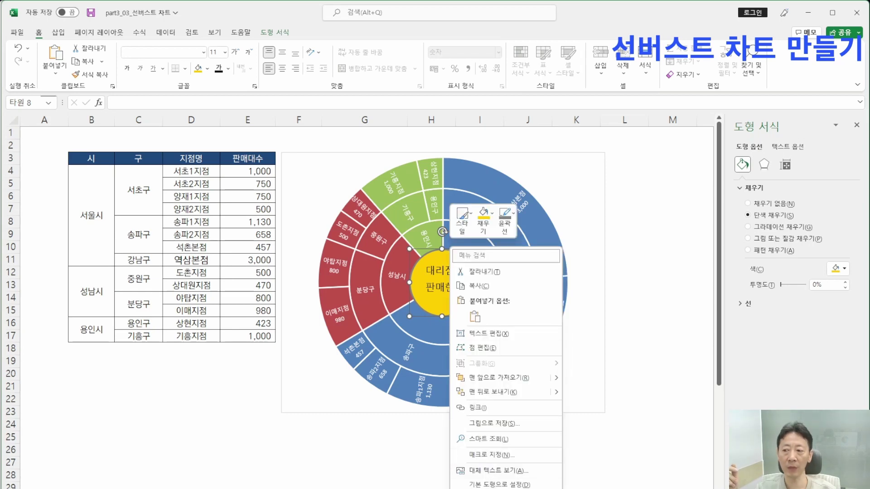
key(Escape)
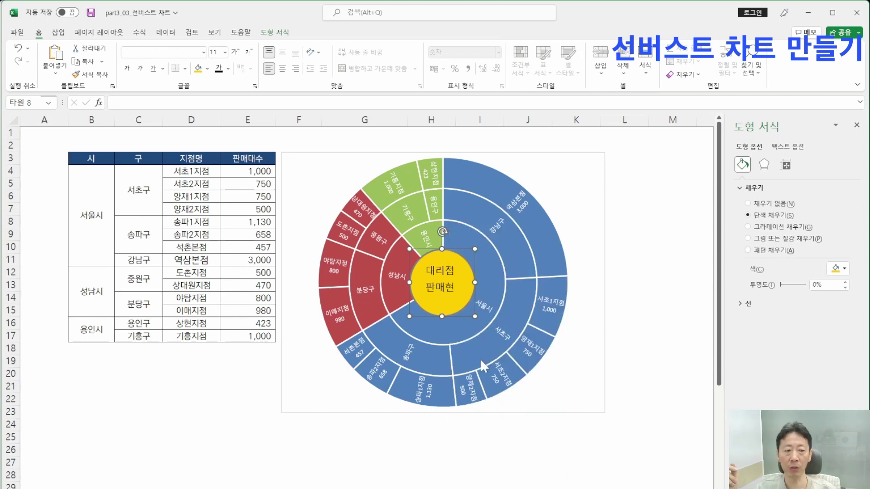
click(785, 165)
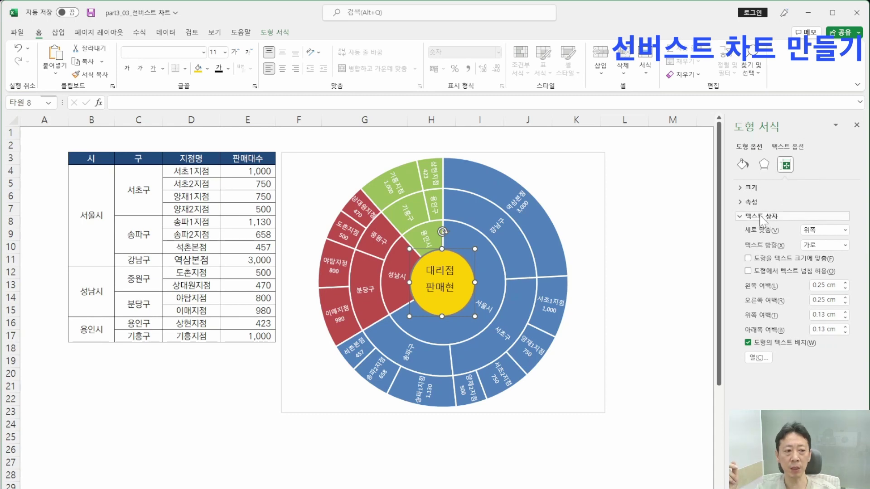
click(822, 230)
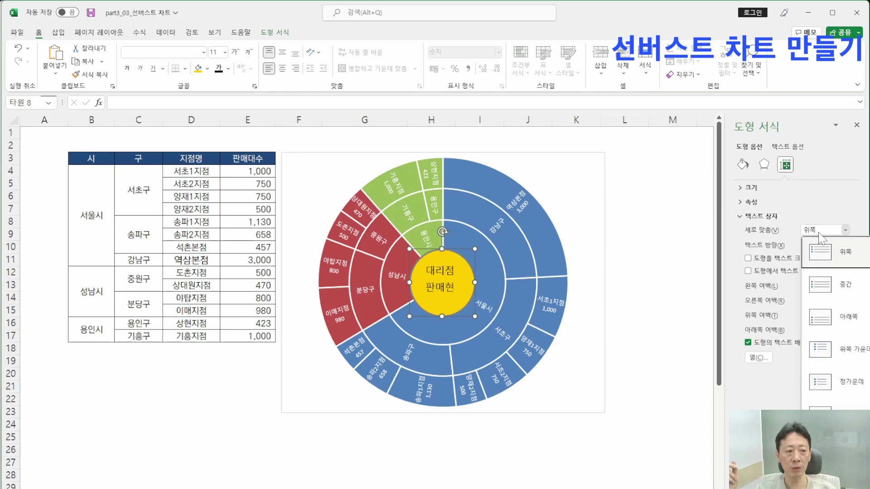
click(825, 389)
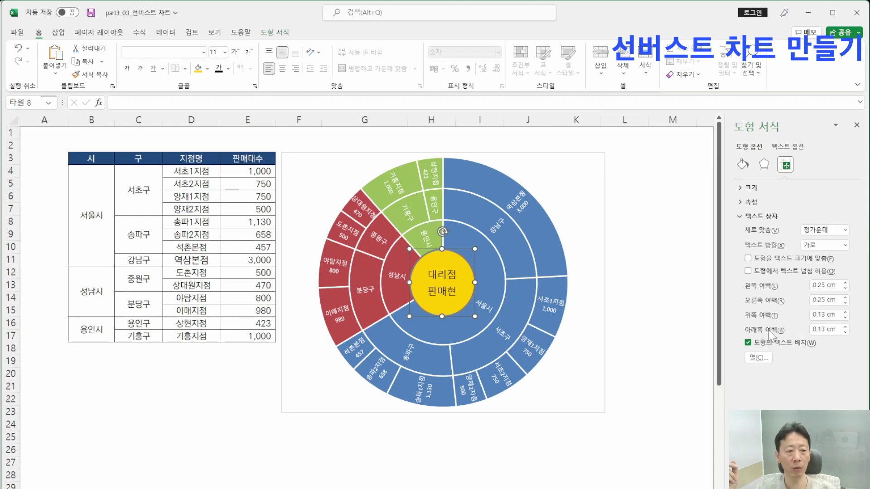
- Set all four internal text margins of the centre circle to 0 cm
drag(838, 286, 783, 282)
text(0)
key(Tab)
text(0)
key(Tab)
text(0)
key(Tab)
text(0)
- Centre the centre circle's caption horizontally and make it bold
click(634, 369)
click(446, 308)
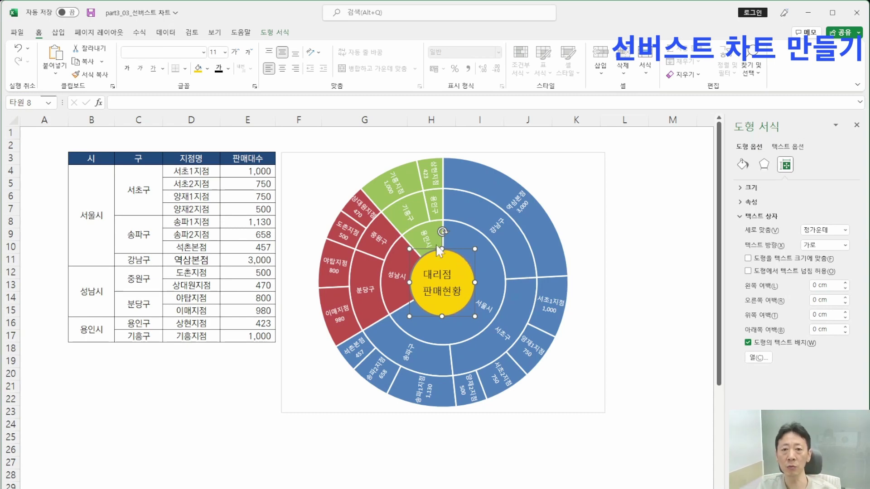
click(281, 69)
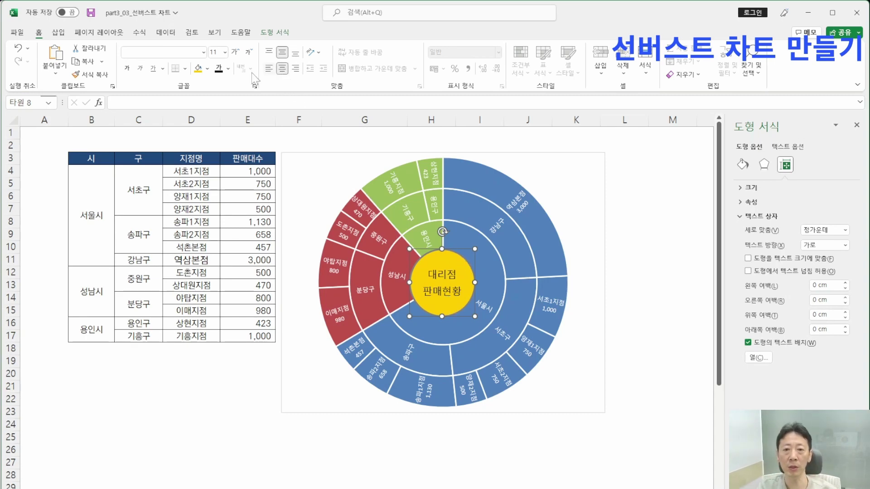
click(127, 70)
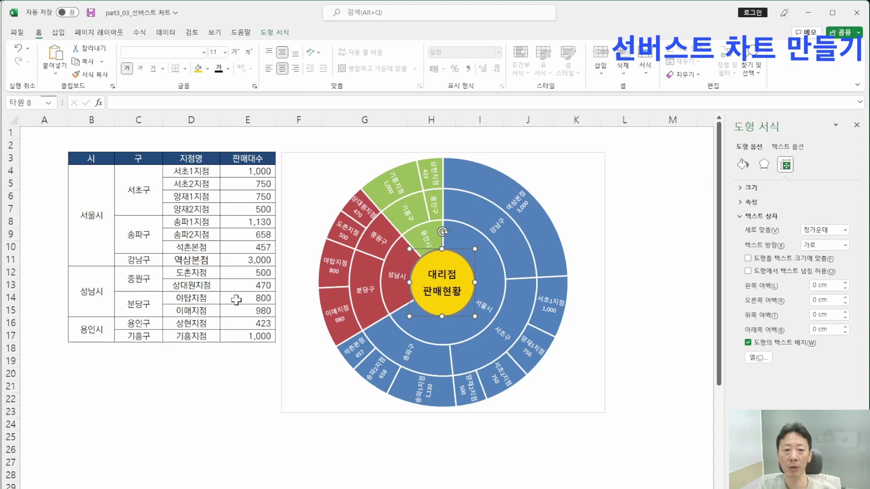
click(234, 337)
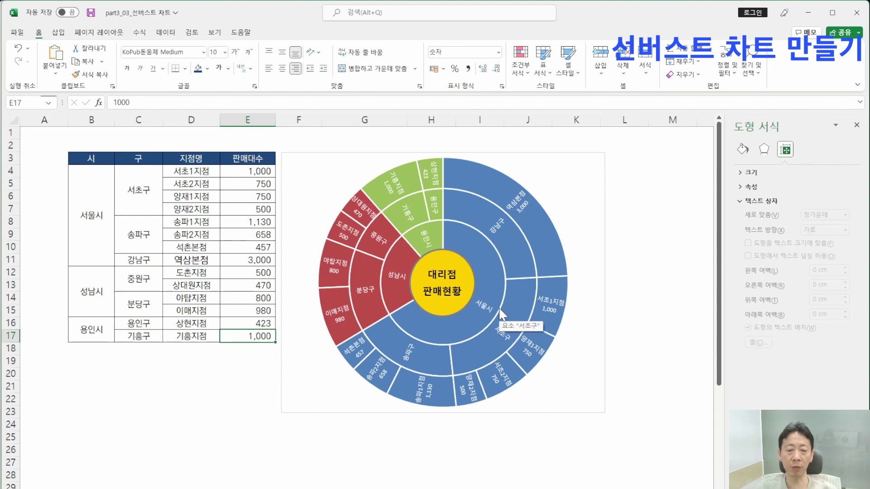
click(545, 257)
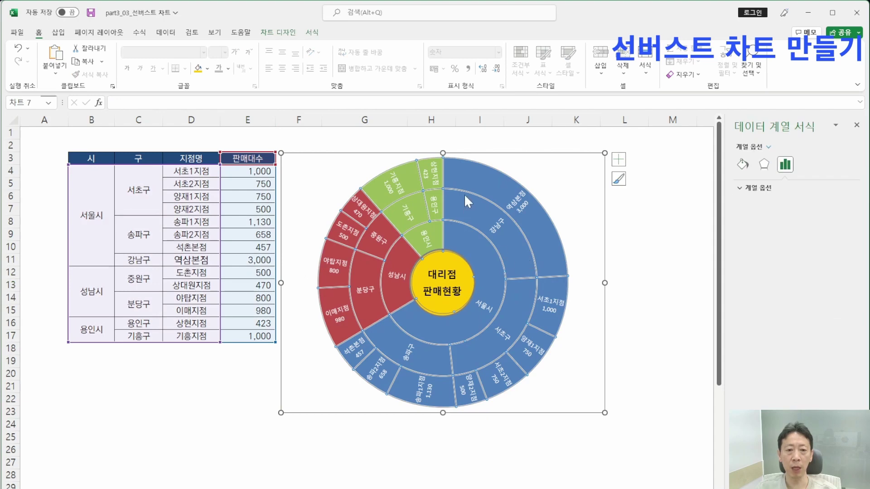
click(89, 230)
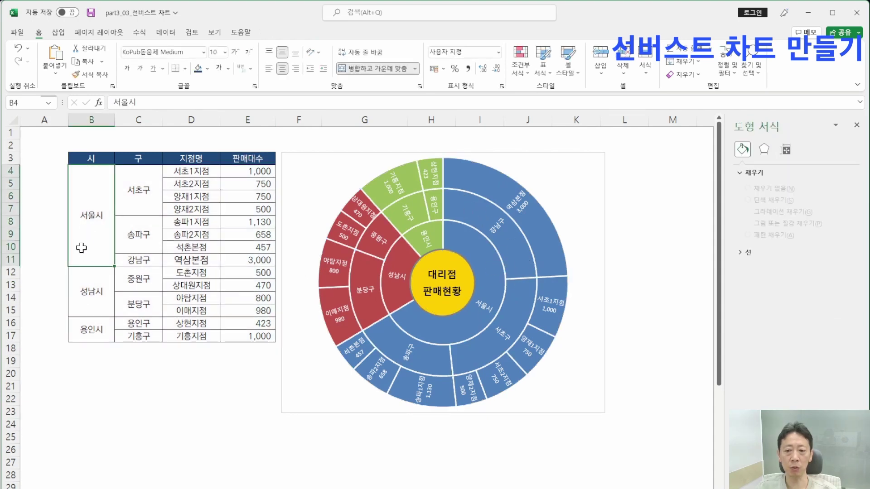
key(Down)
key(Down)
- Give only the 서울시 group of the sunburst chart a solid dark green fill
click(485, 263)
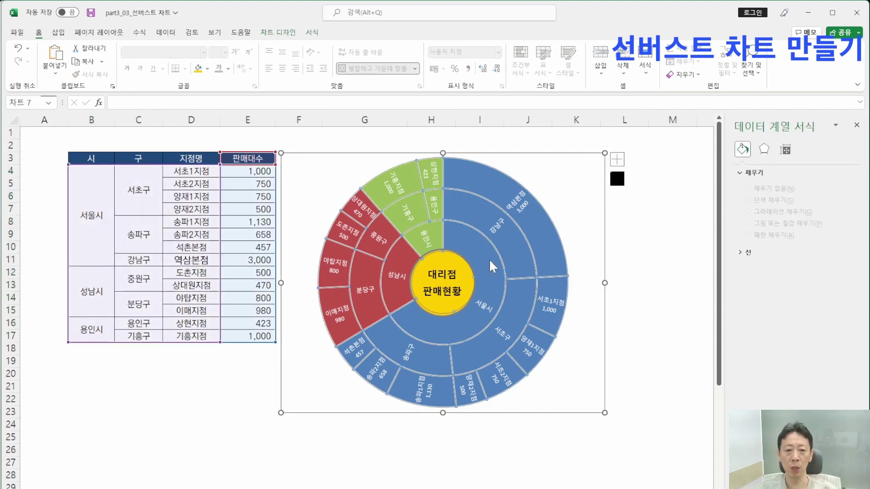
click(480, 257)
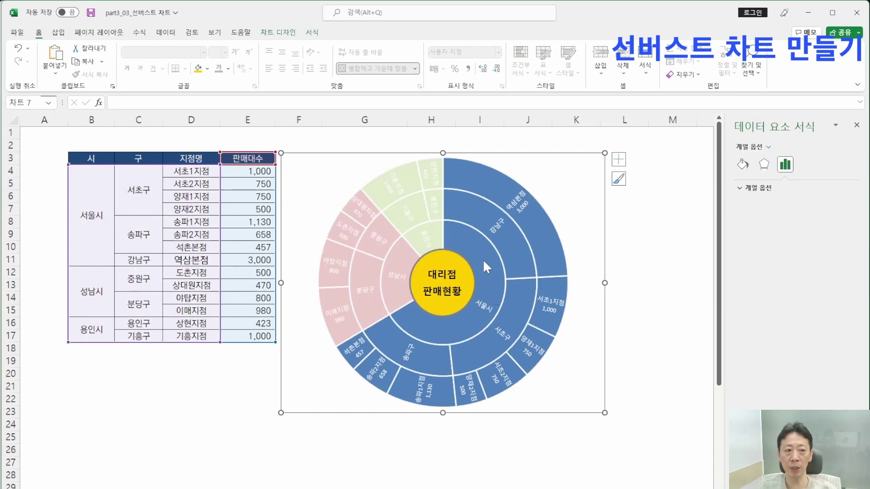
click(742, 164)
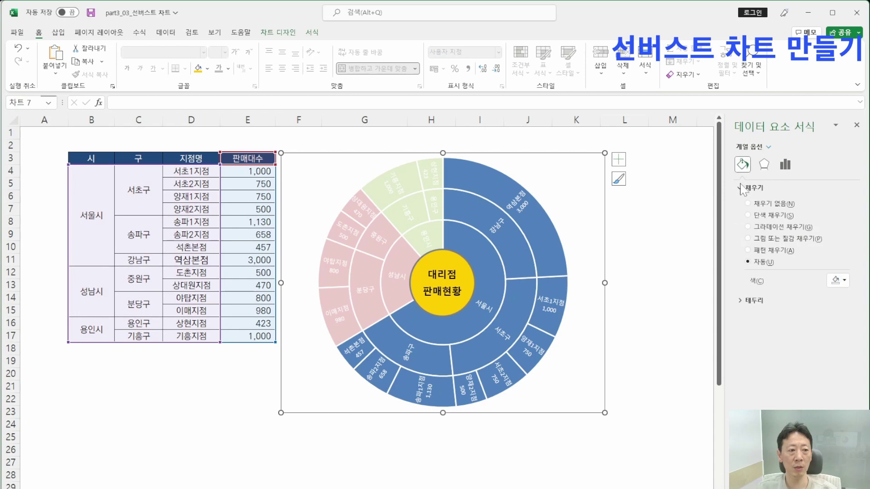
click(758, 215)
click(838, 280)
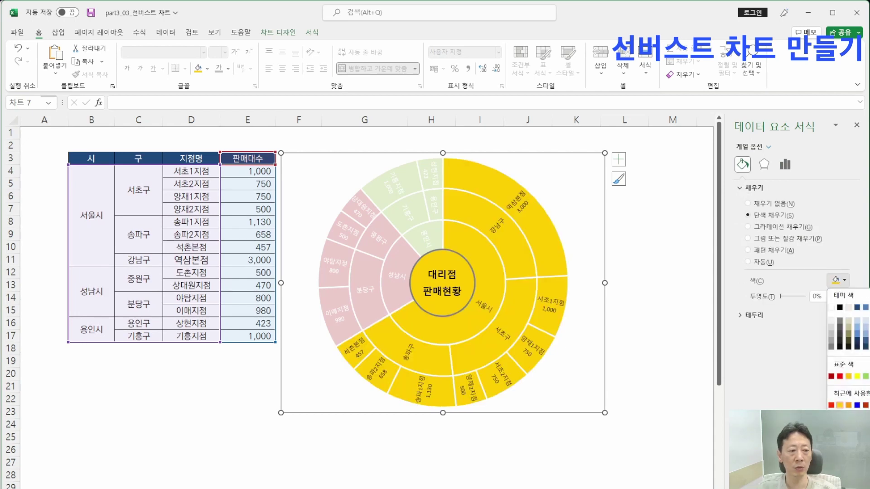
click(869, 347)
- Give only the 성남시 group of the sunburst chart a solid dark orange fill
click(390, 302)
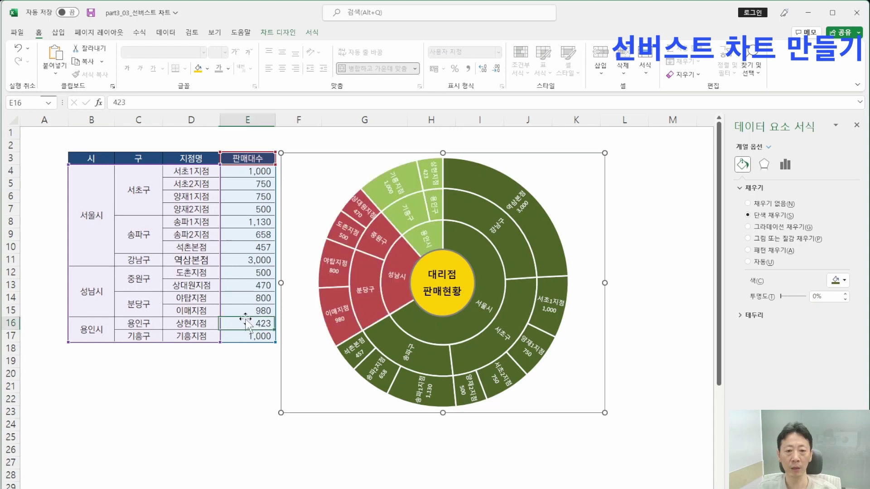
click(365, 308)
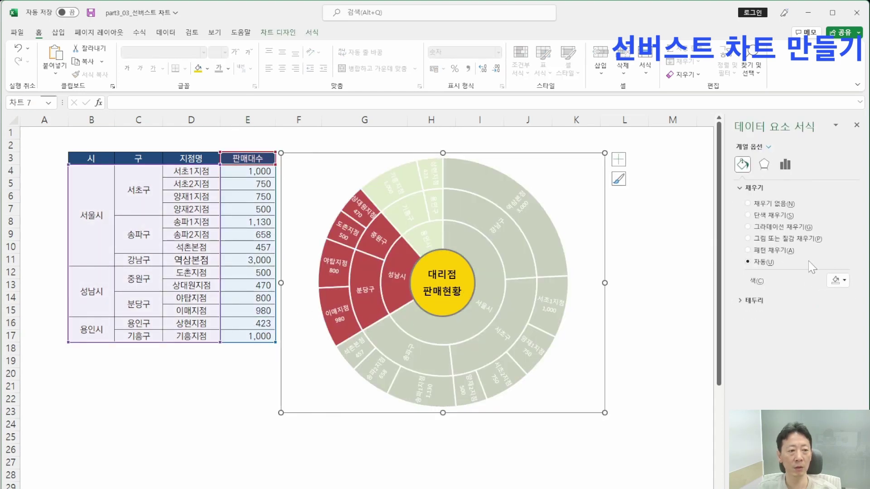
click(775, 215)
click(838, 280)
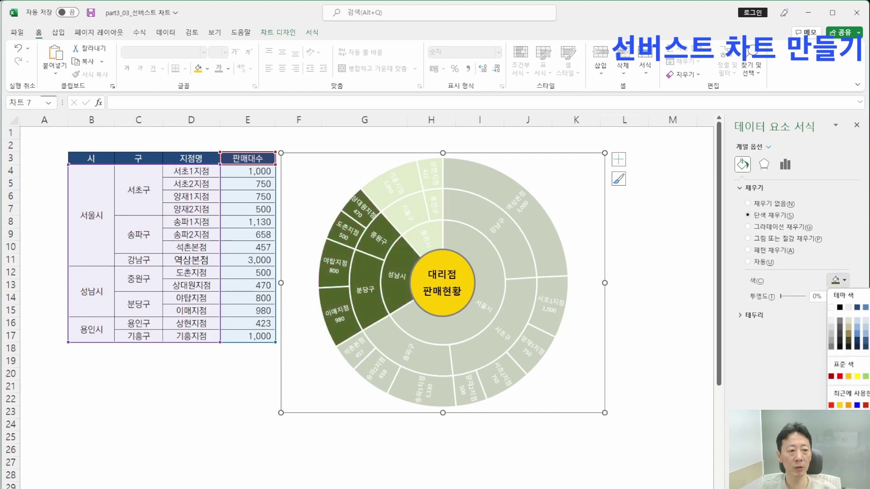
click(869, 340)
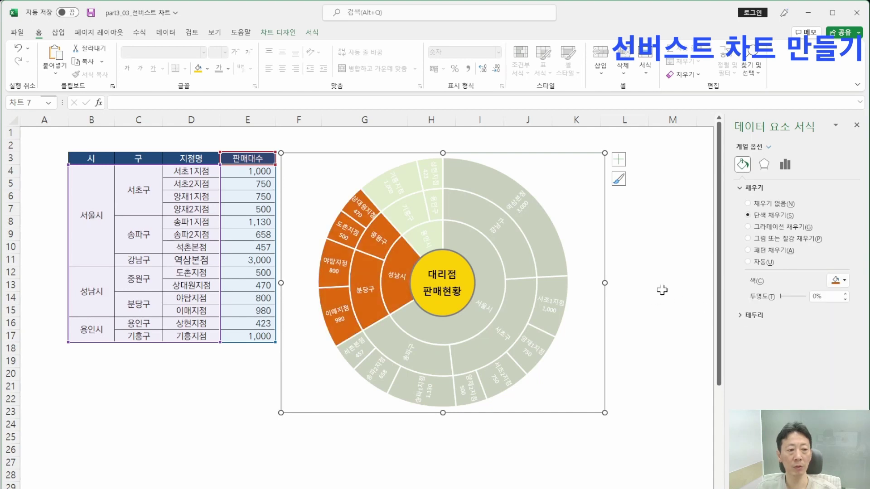
- Change the border of the 성남시 group to a solid line, keeping the default line colour
click(754, 315)
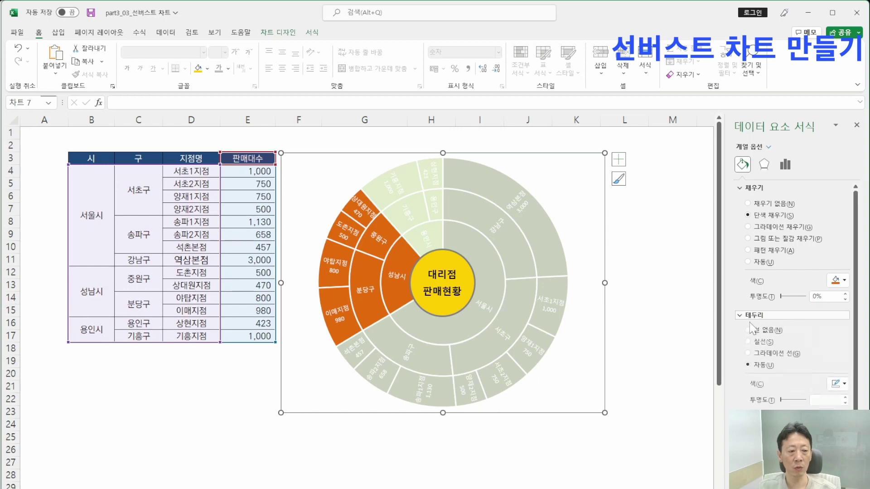
click(765, 345)
click(839, 385)
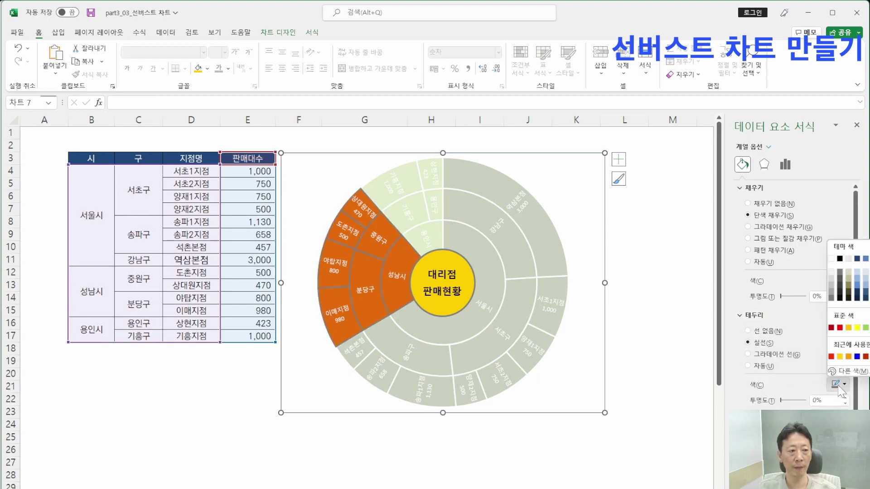
key(Escape)
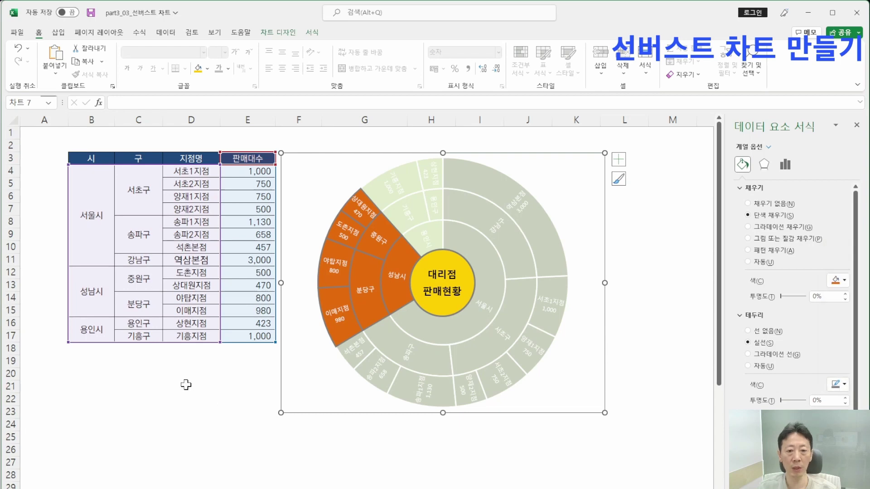
click(199, 349)
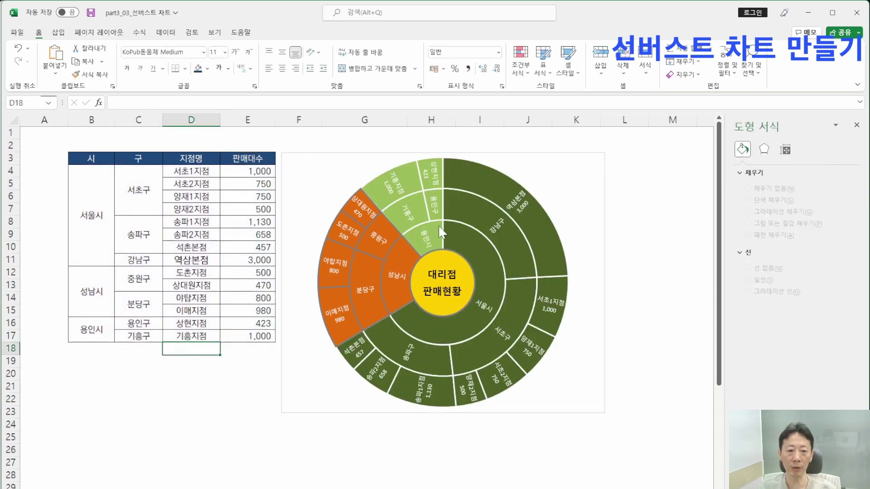
- Set the border colour of the 용인시 group in the sunburst chart to dark green
click(416, 183)
click(416, 184)
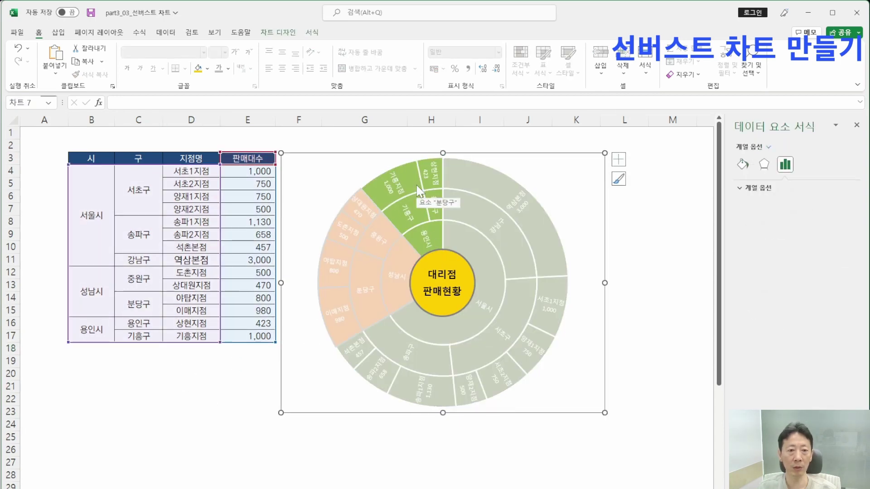
click(357, 184)
click(416, 208)
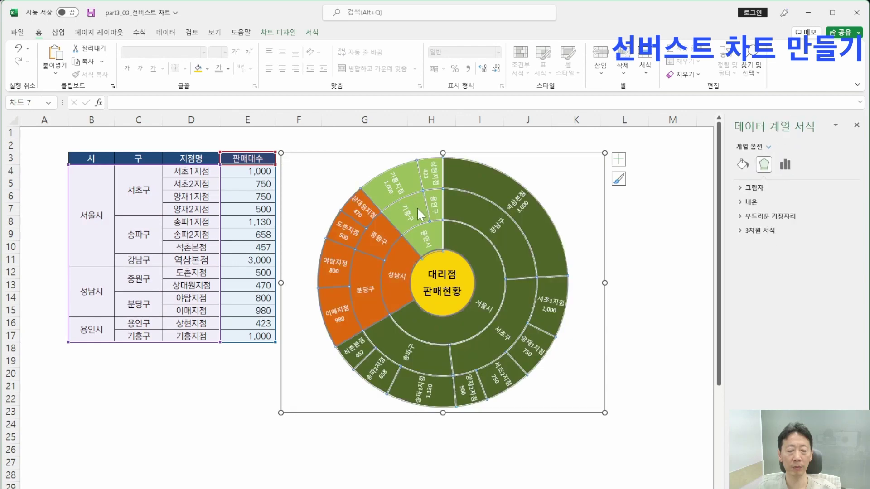
click(417, 207)
click(742, 165)
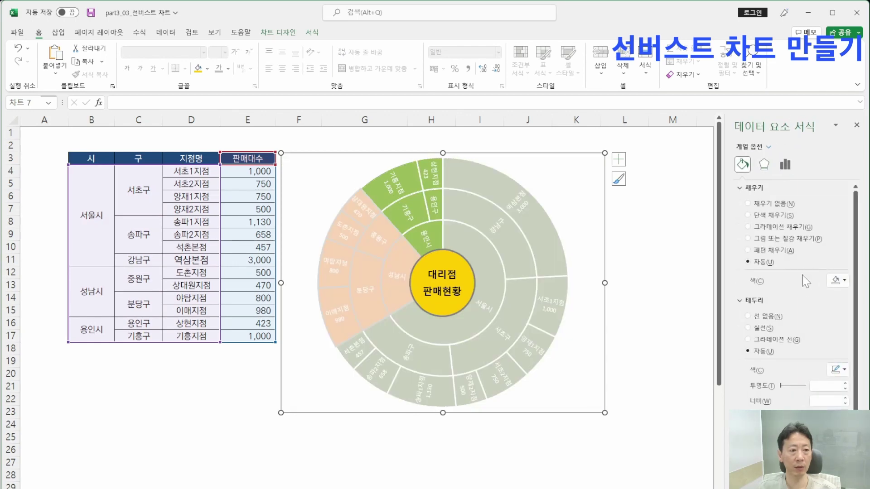
click(838, 370)
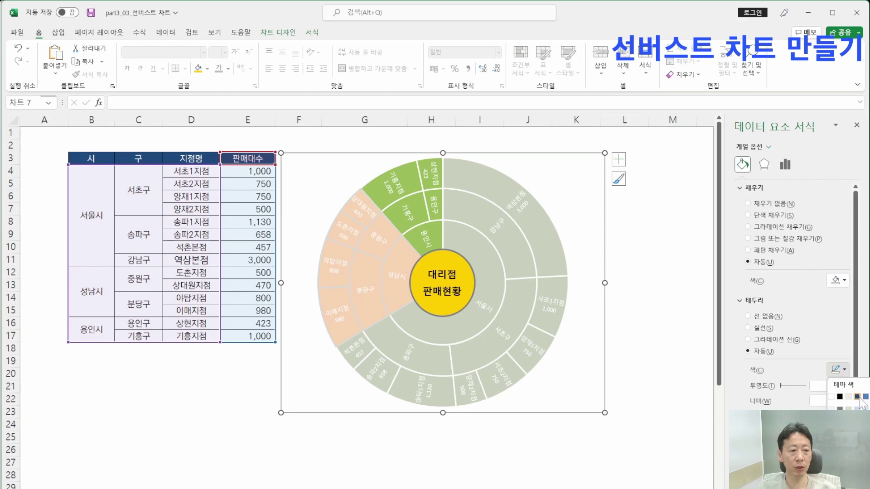
click(867, 436)
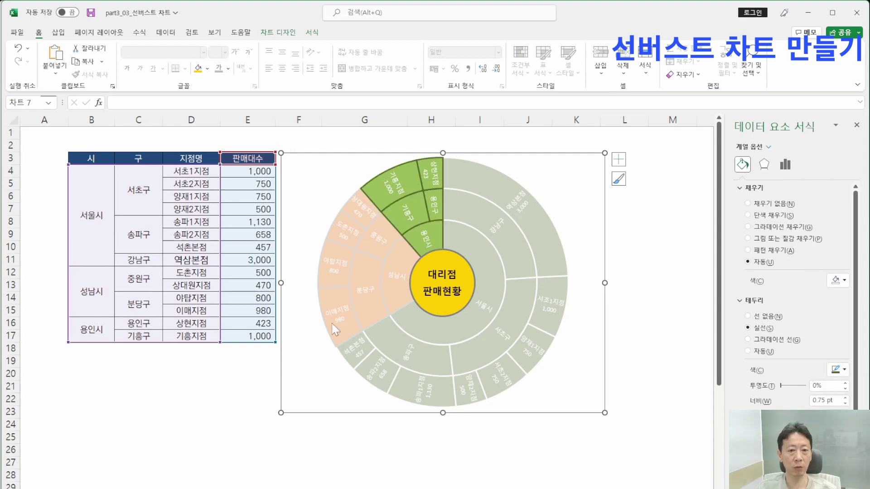
click(213, 299)
click(204, 361)
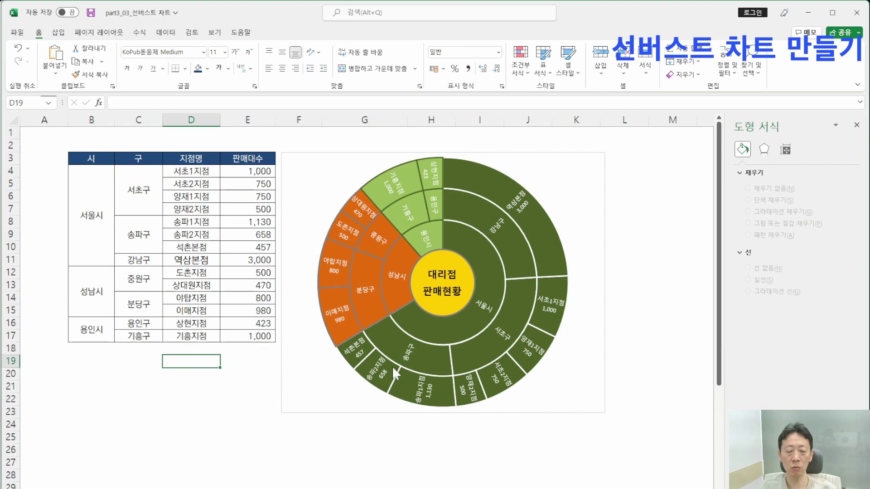
- Fill only the 역삼본점 segment in the outer ring with the standard red
click(552, 254)
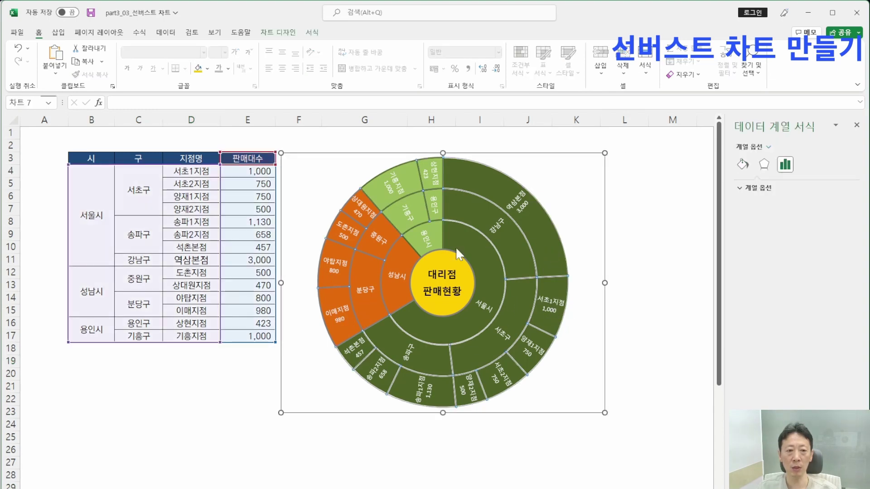
click(487, 286)
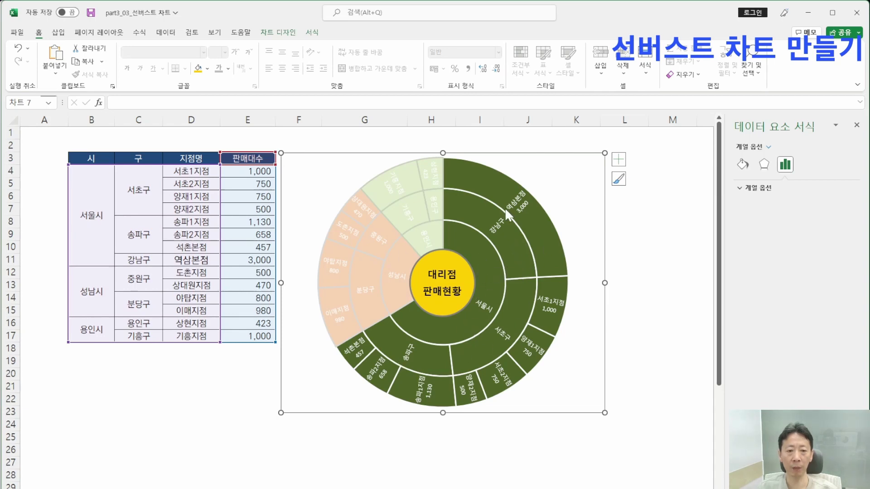
click(542, 230)
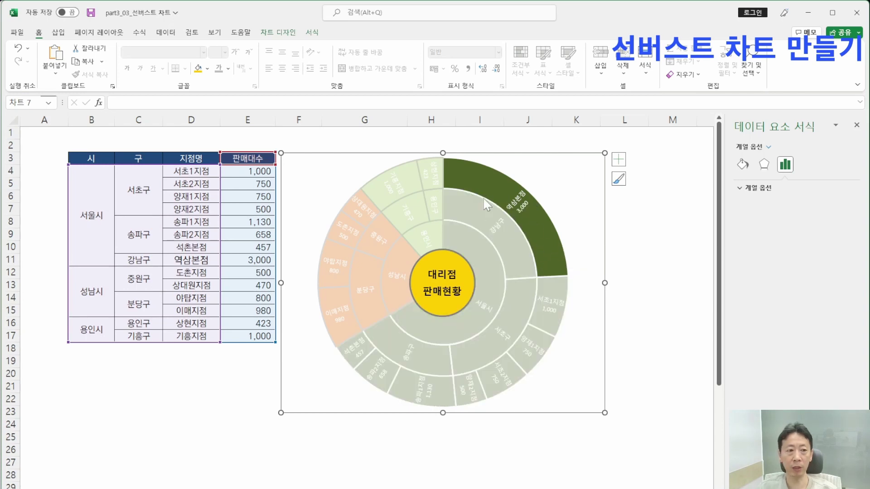
click(742, 165)
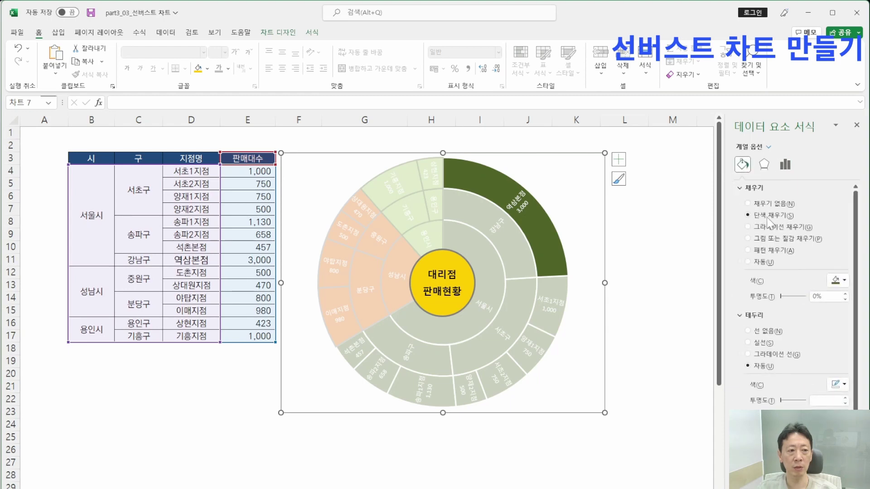
click(836, 282)
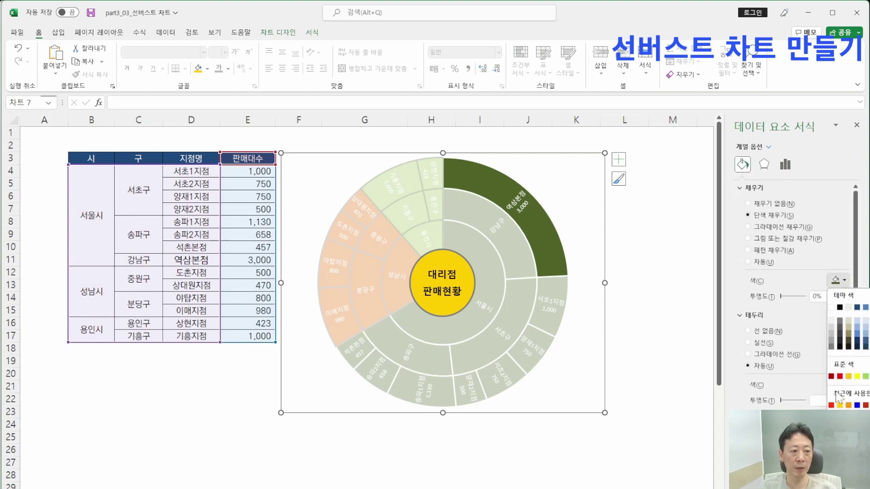
click(839, 377)
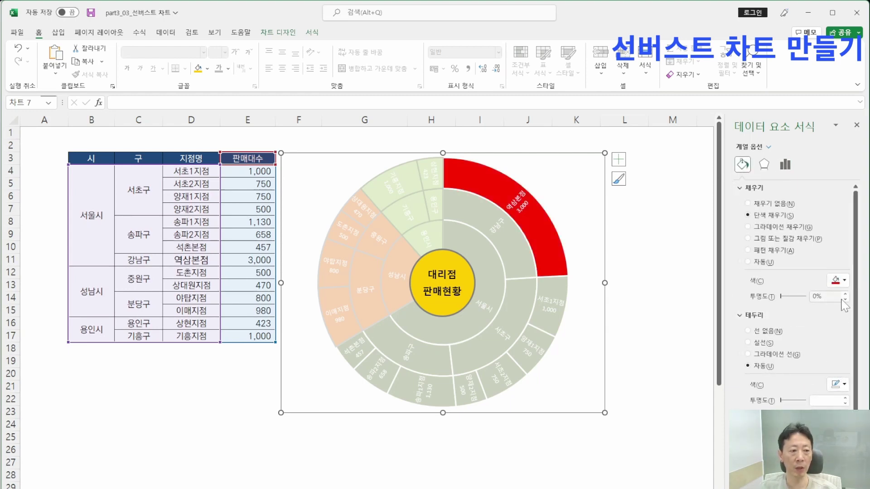
- Open the border colour choices for the 역삼본점 segment
click(845, 388)
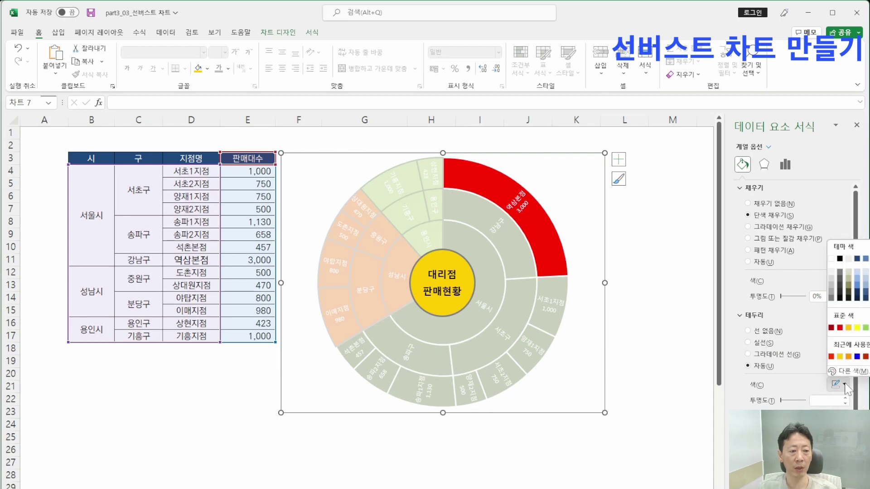